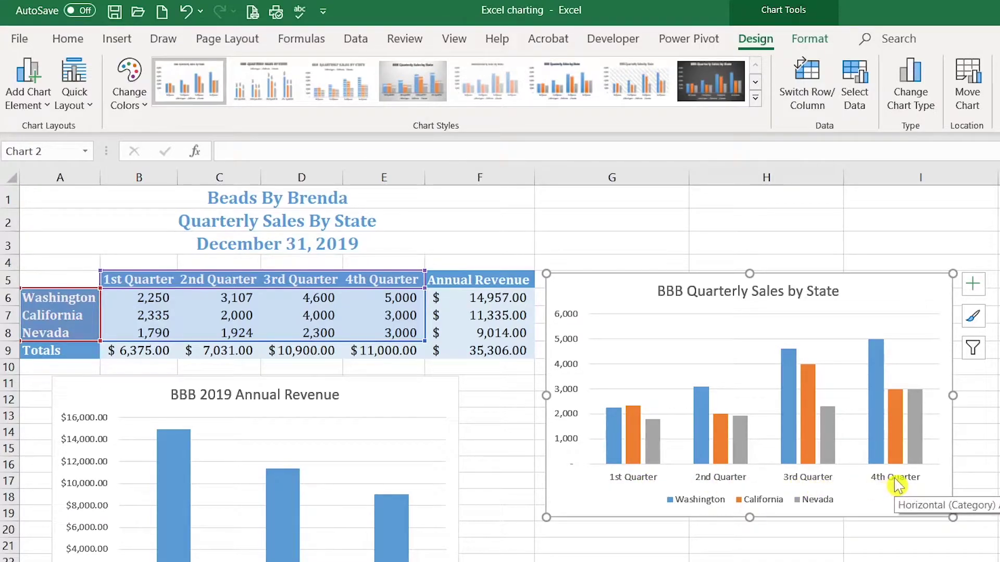
Step: Examine the quarterly sales chart's legend, starting with the Washington entry and its matching columns
{"action": "left_click", "coordinate": [679, 501]}
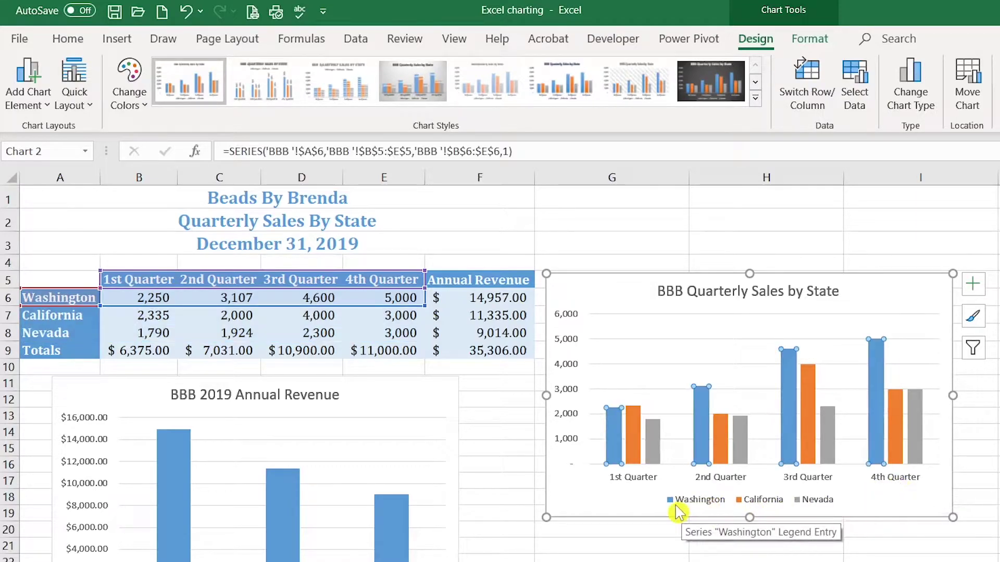
{"action": "mouse_move", "coordinate": [615, 461]}
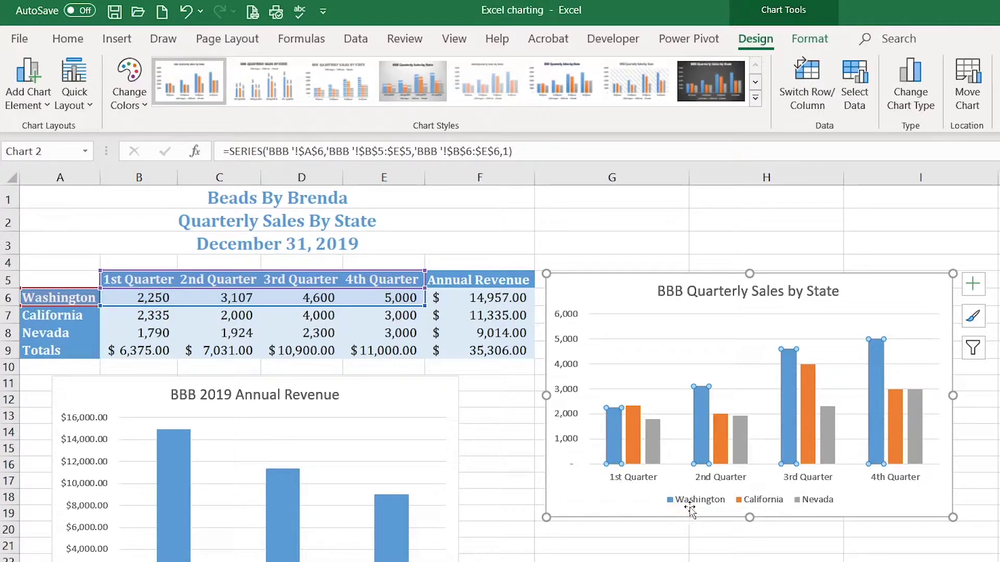
{"action": "left_click", "coordinate": [695, 508]}
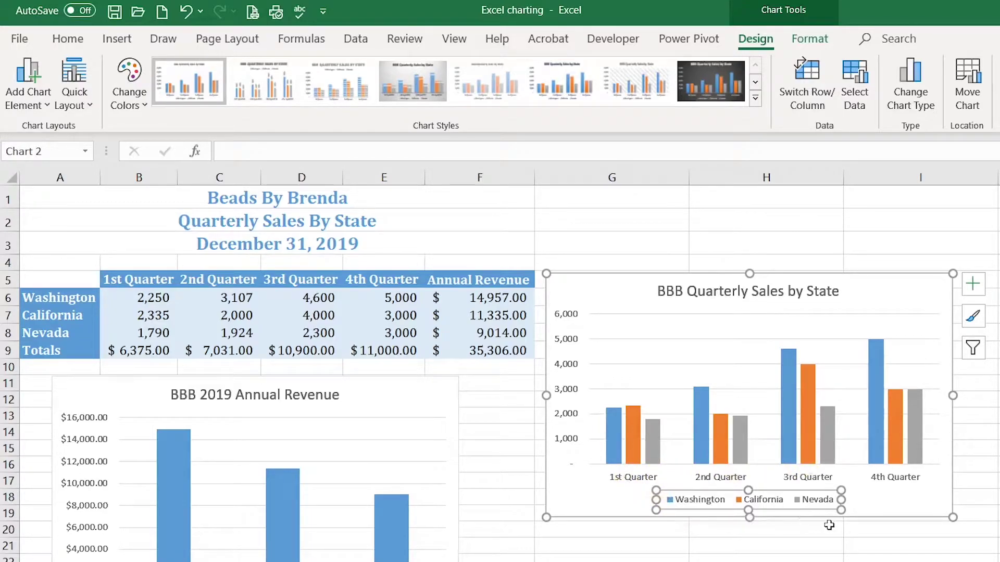
{"action": "left_click", "coordinate": [613, 500]}
Step: Compare the Washington series' 1st Quarter column in the quarterly sales chart with its source value in cell B6
{"action": "left_click", "coordinate": [615, 451]}
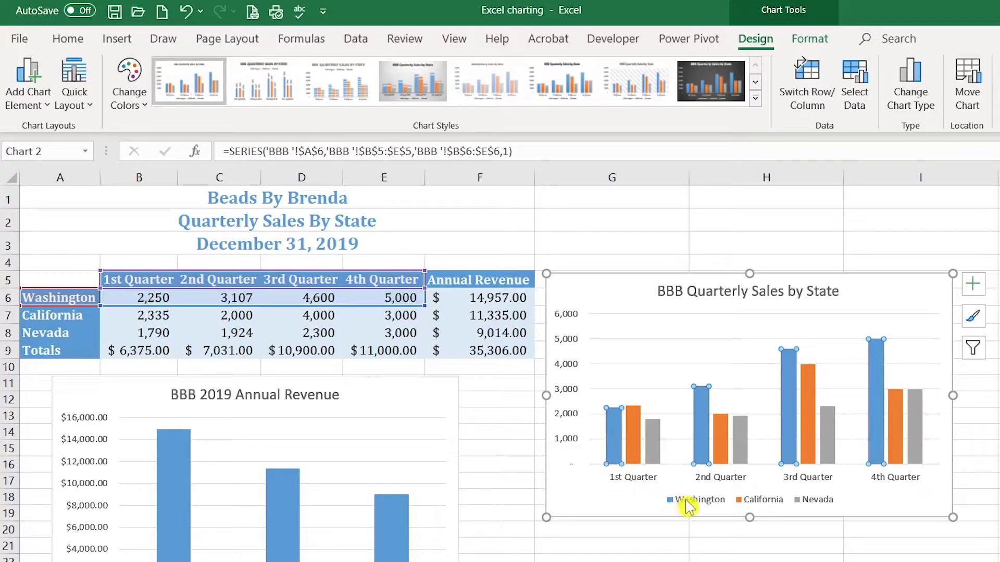
{"action": "left_click", "coordinate": [613, 452]}
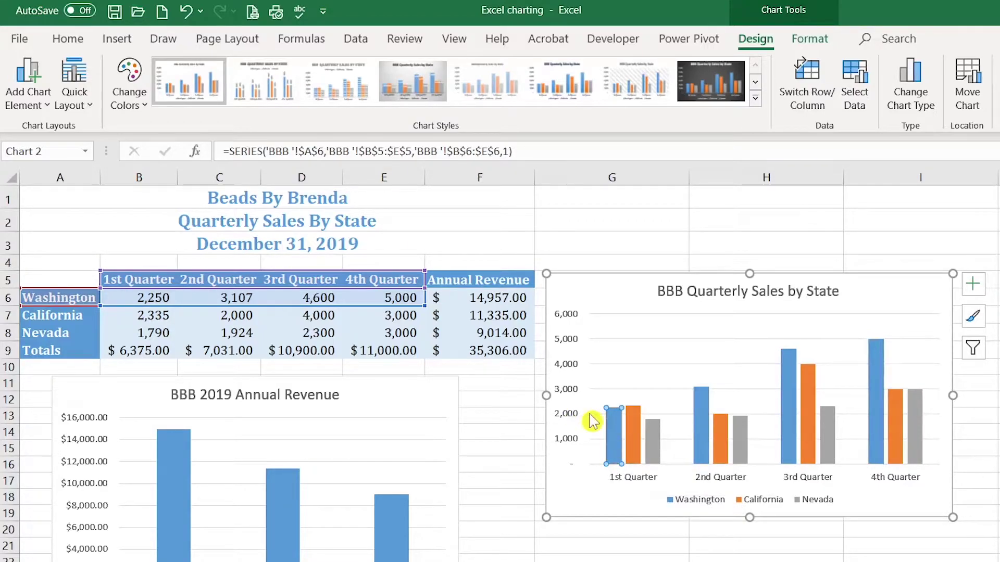
{"action": "left_click", "coordinate": [150, 297]}
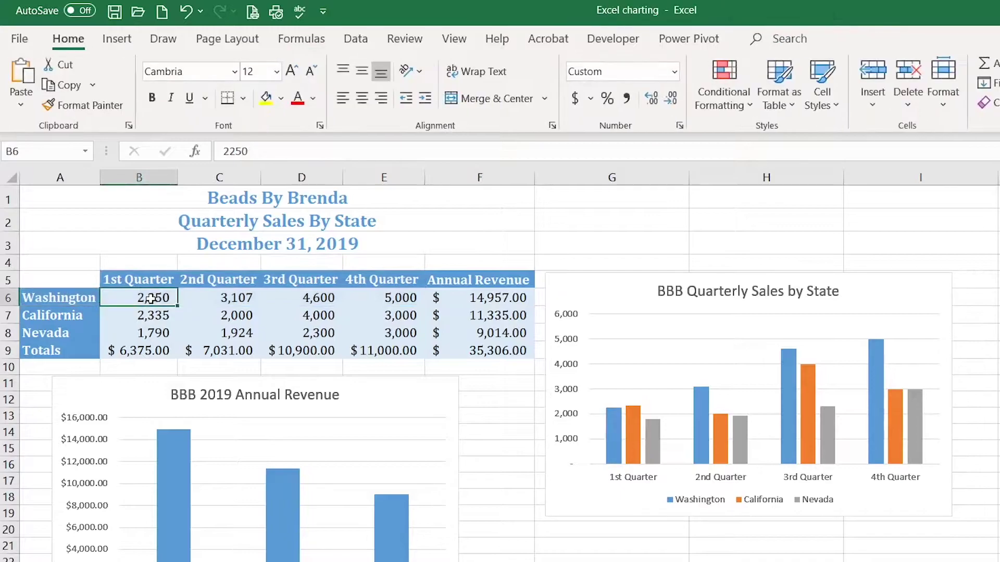
{"action": "left_click", "coordinate": [612, 445]}
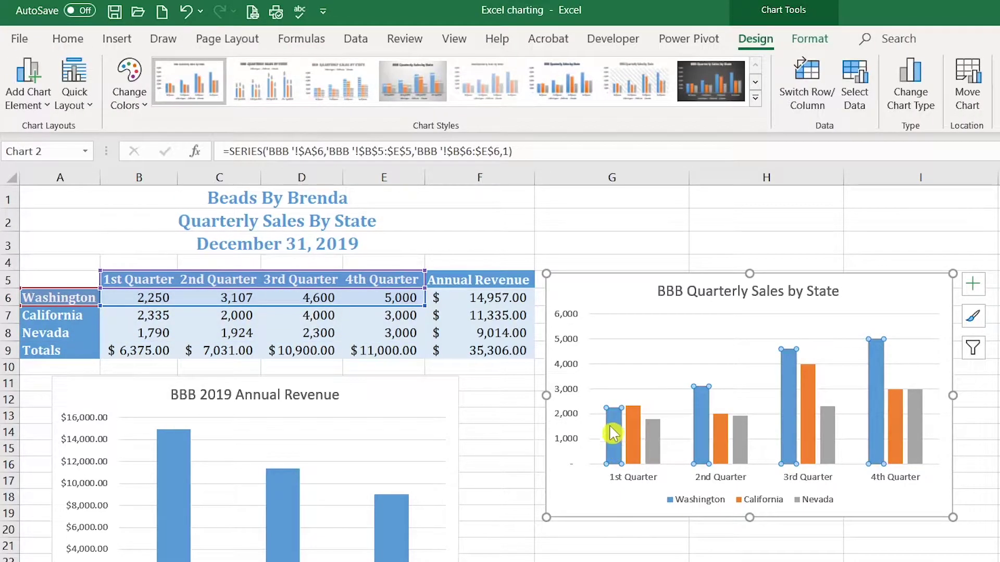
{"action": "left_click", "coordinate": [169, 296]}
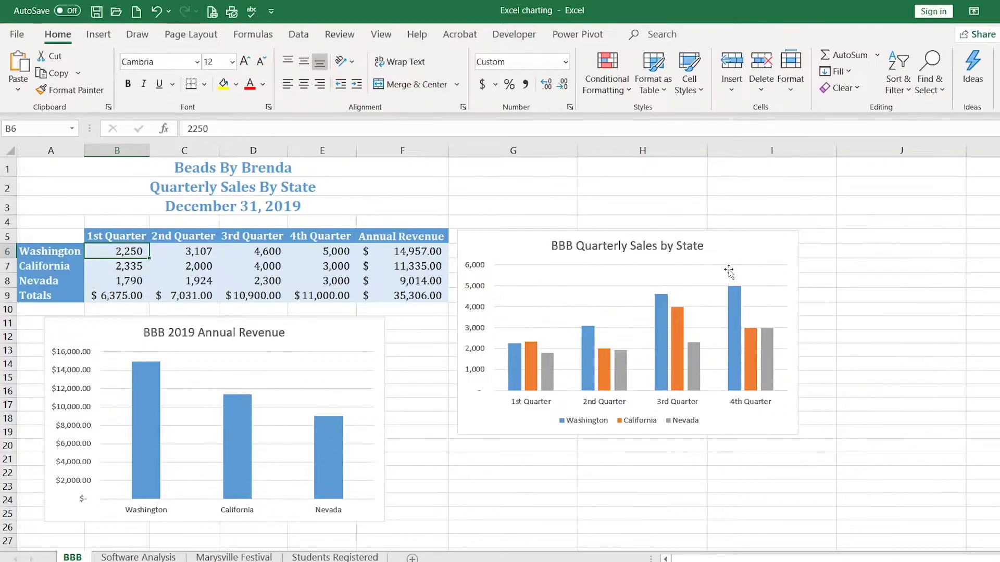
Step: Try axis titles on both axes of the BBB Quarterly Sales by State chart, and remove them again
{"action": "left_click", "coordinate": [749, 252]}
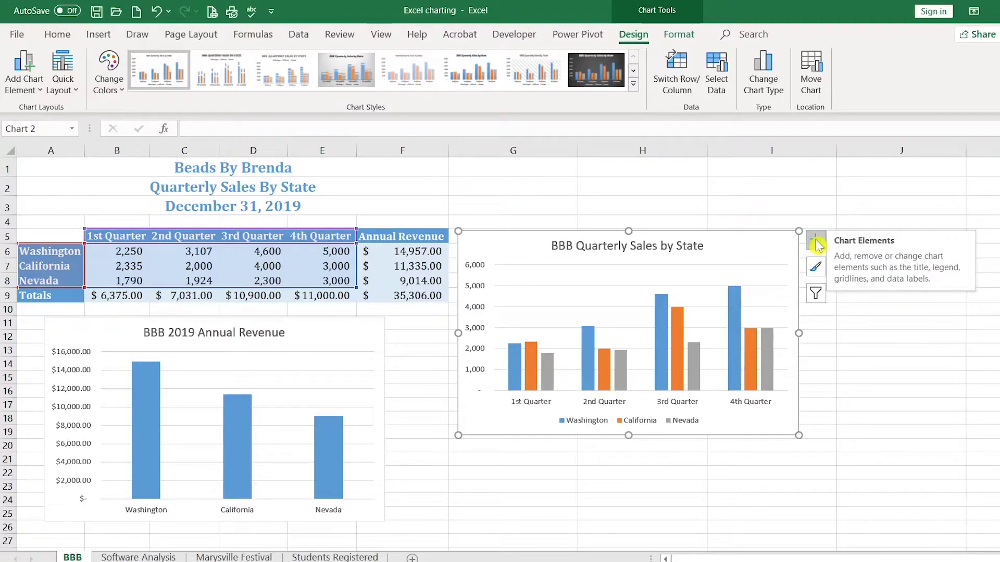
{"action": "left_click", "coordinate": [816, 245]}
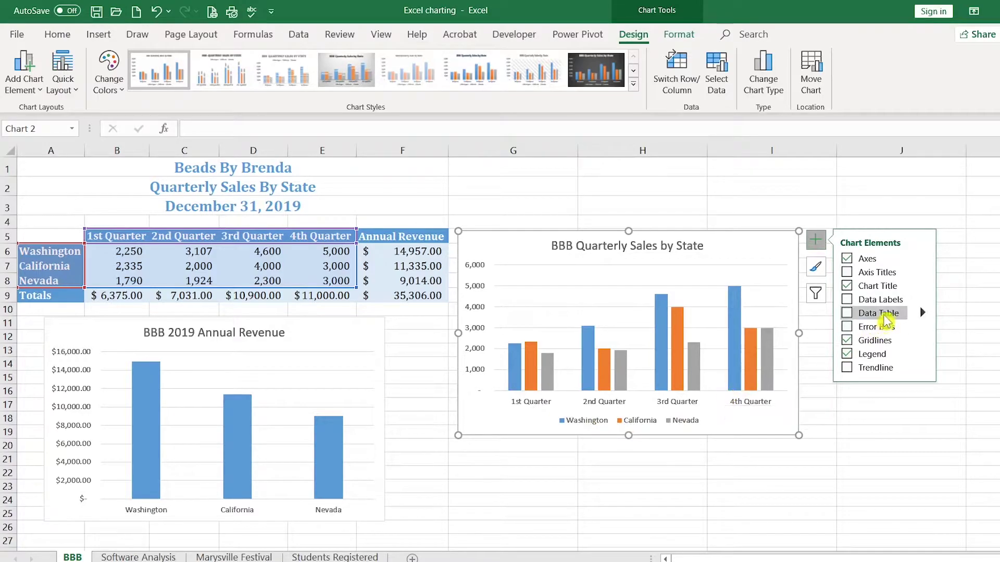
{"action": "left_click", "coordinate": [847, 272]}
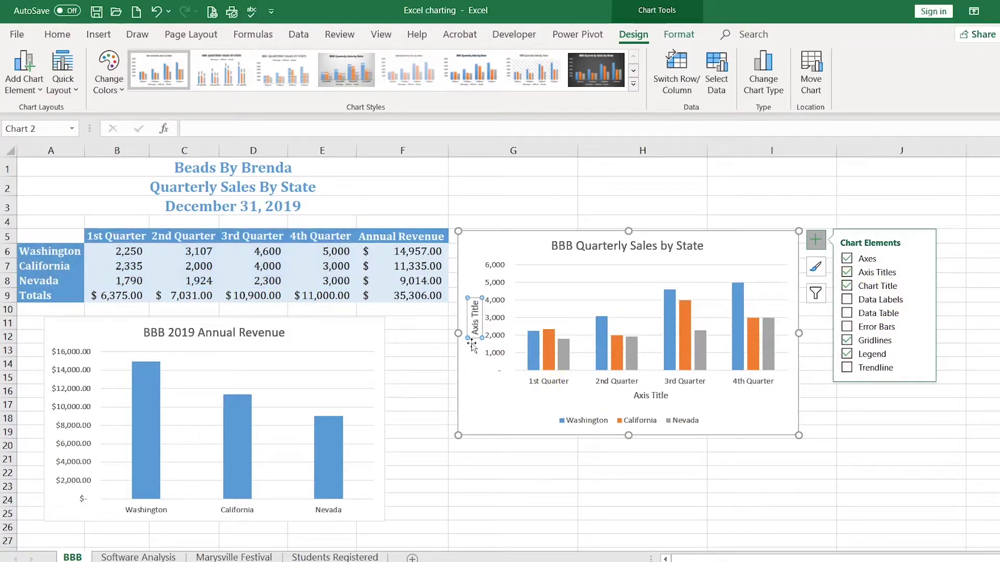
{"action": "left_click", "coordinate": [655, 397]}
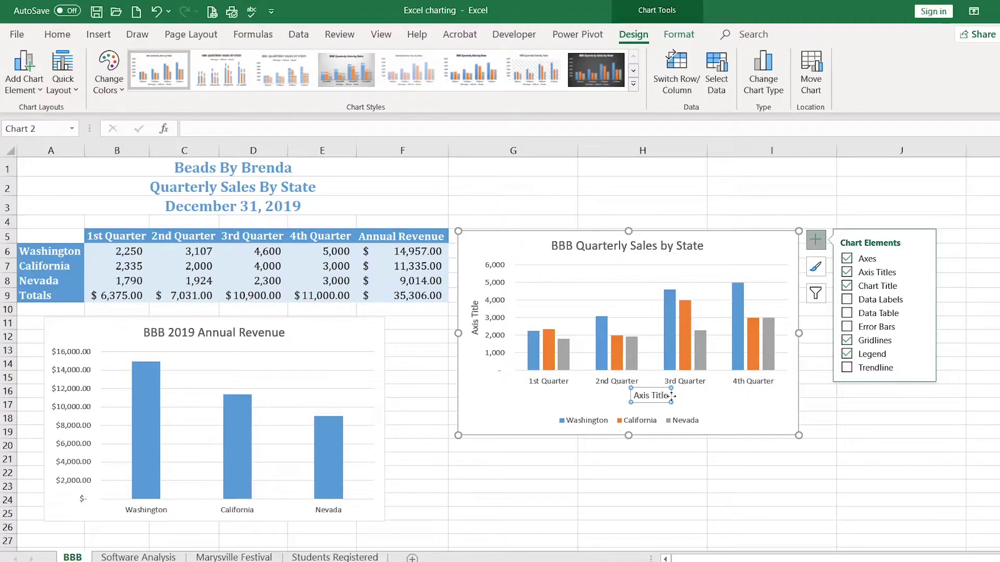
{"action": "left_click", "coordinate": [846, 276]}
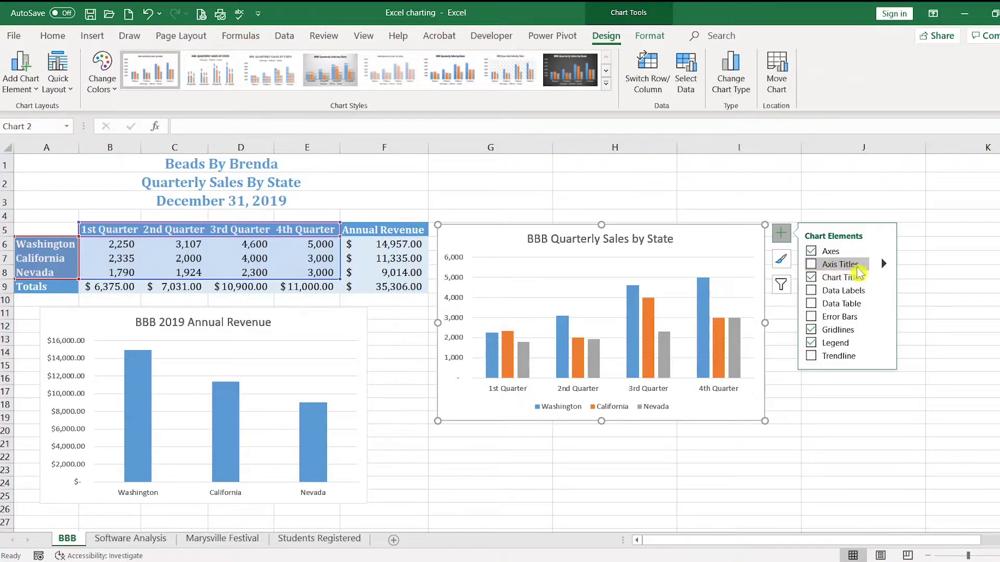
Step: Try the primary vertical axis title alone and the primary horizontal one alone, removing each again
{"action": "left_click", "coordinate": [883, 263]}
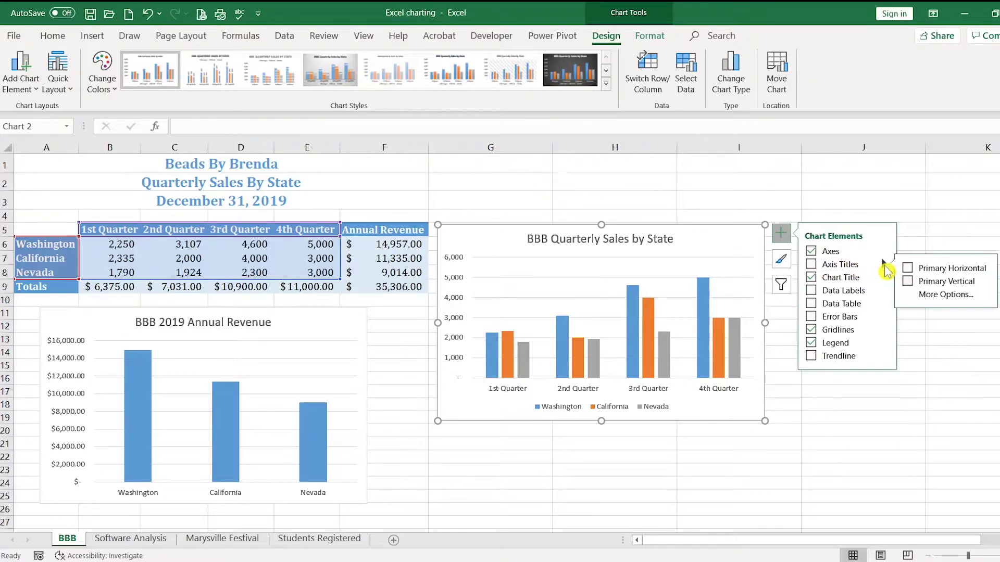
{"action": "left_click", "coordinate": [908, 283]}
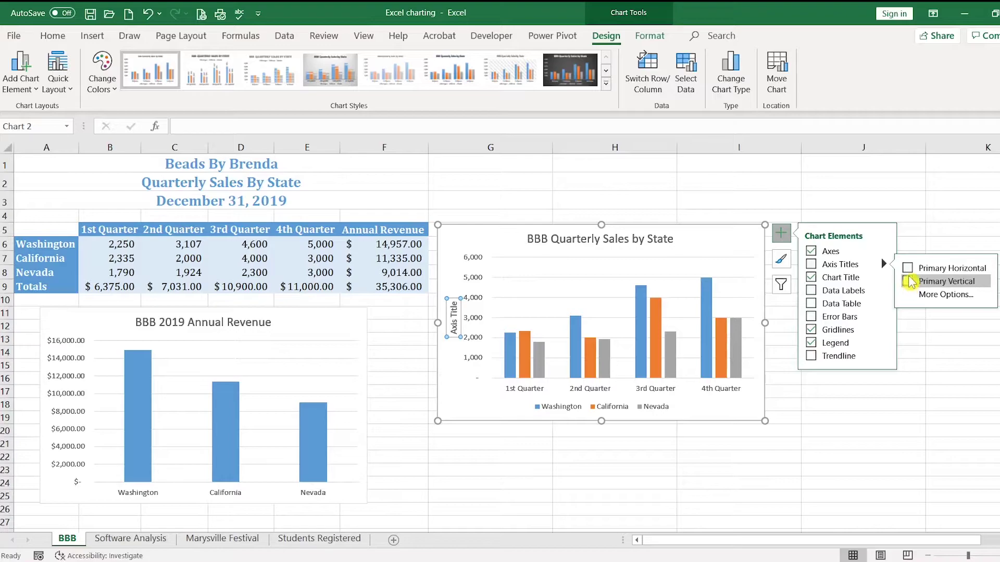
{"action": "left_click", "coordinate": [907, 281]}
{"action": "left_click", "coordinate": [909, 269]}
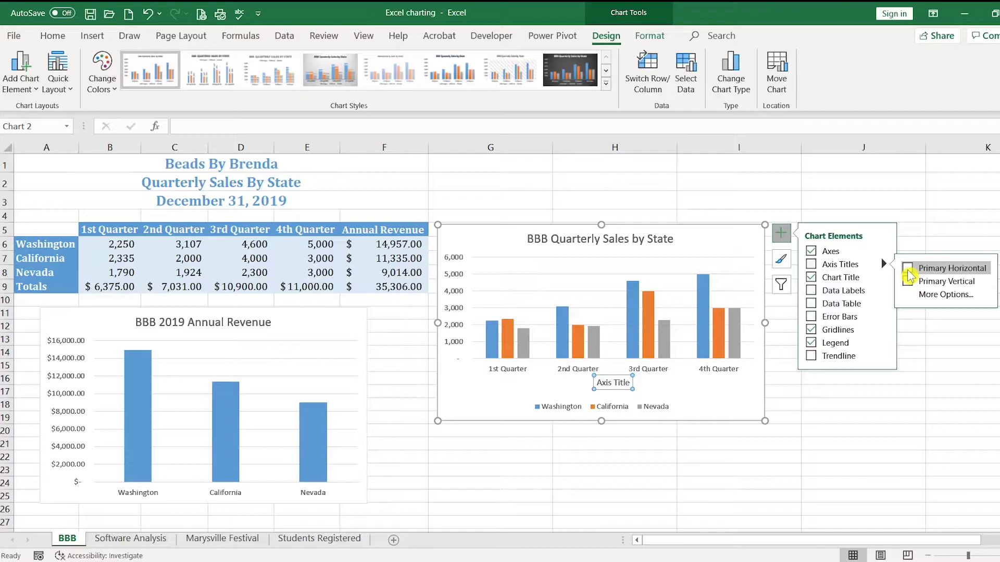
{"action": "left_click", "coordinate": [908, 268]}
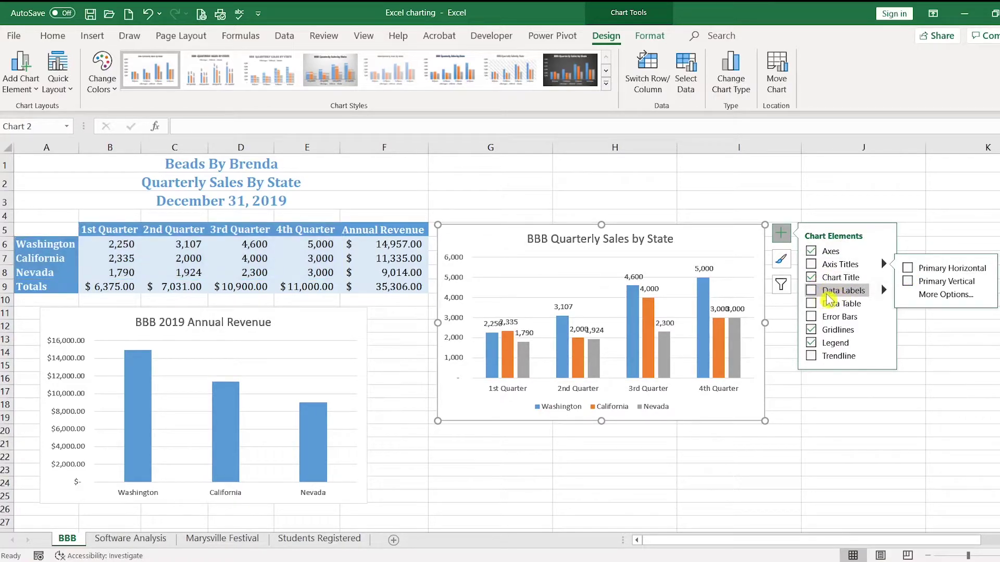
Step: Try data labels on the quarterly sales columns, remove them, and view the available label positions
{"action": "left_click", "coordinate": [813, 296]}
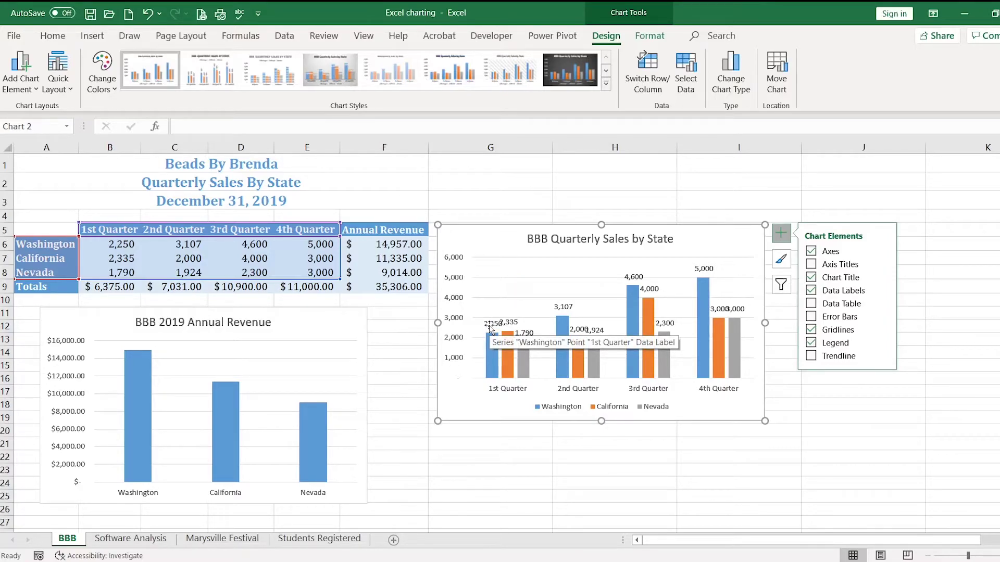
{"action": "left_click", "coordinate": [812, 293]}
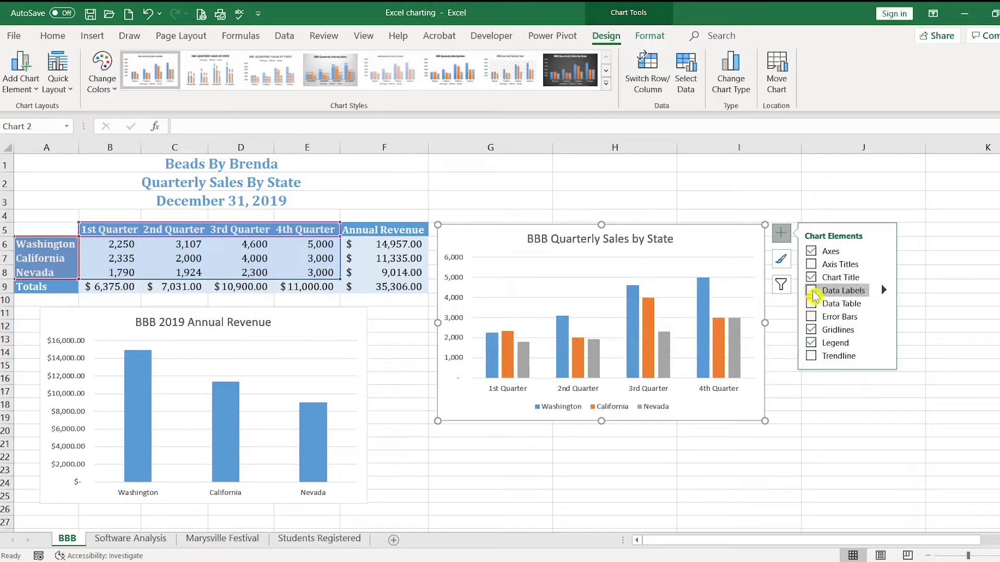
{"action": "left_click", "coordinate": [884, 291]}
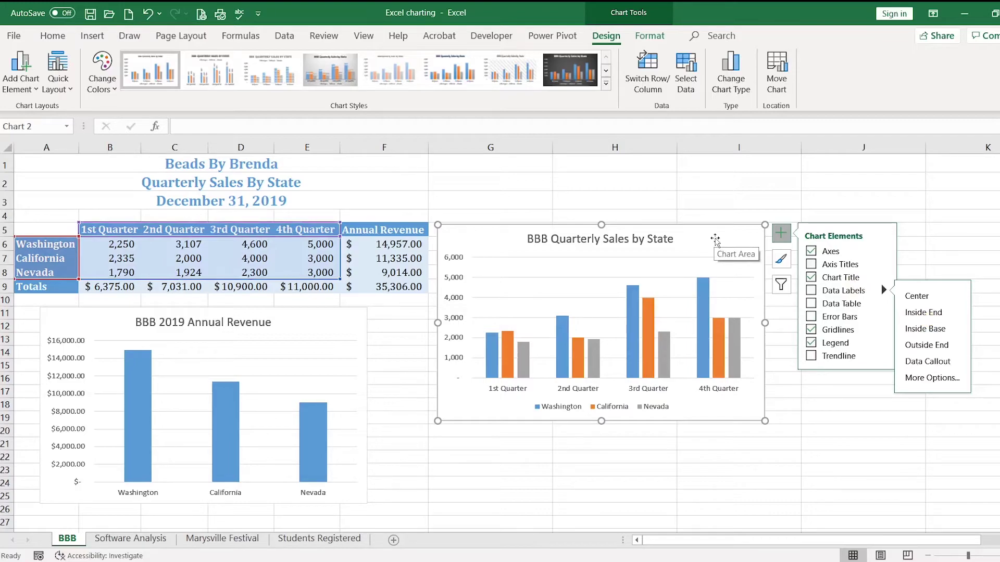
Step: Try a data table beneath the quarterly sales chart, remove it, and view the full set of chart elements that can be added
{"action": "left_click", "coordinate": [811, 304]}
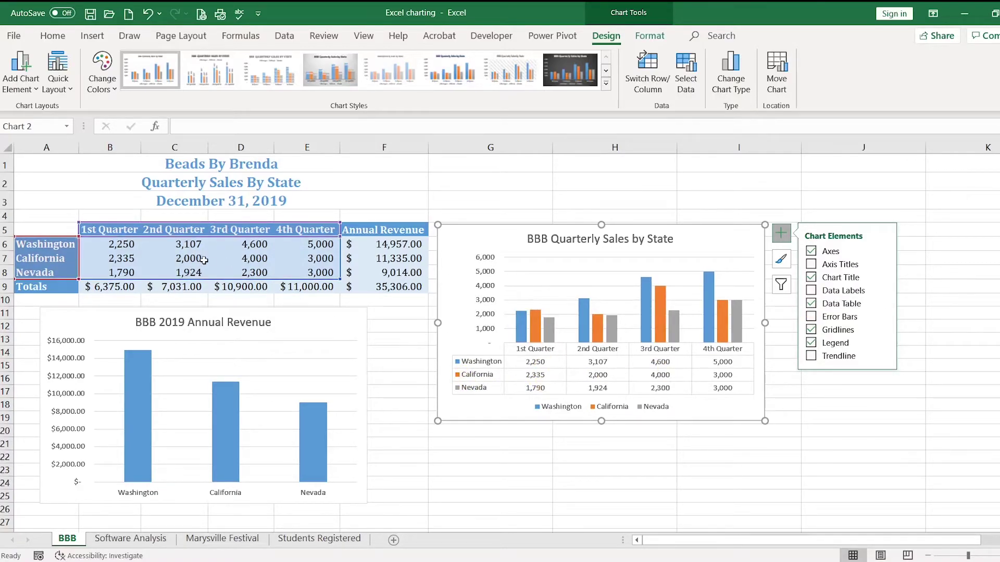
{"action": "left_click", "coordinate": [810, 305]}
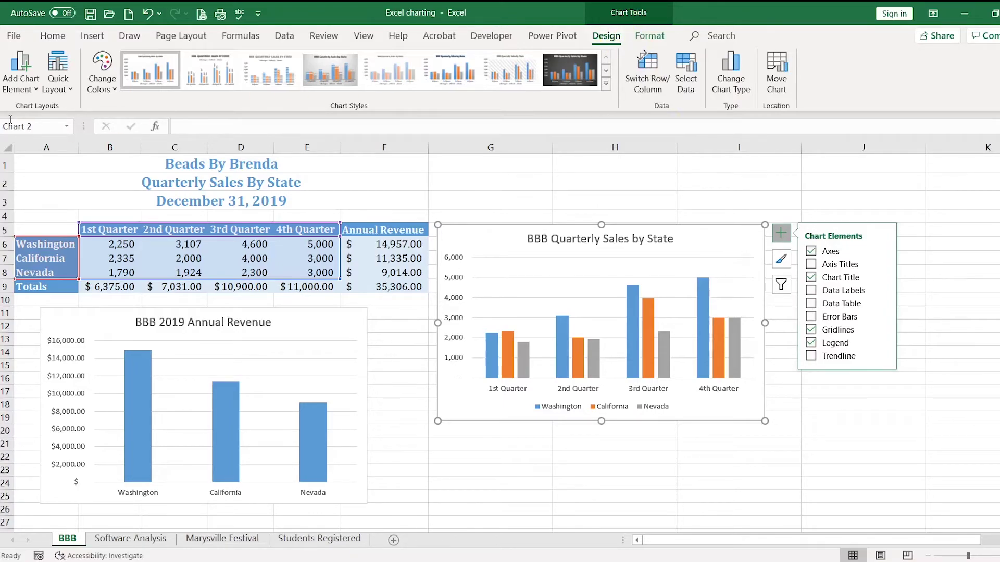
{"action": "left_click", "coordinate": [25, 92]}
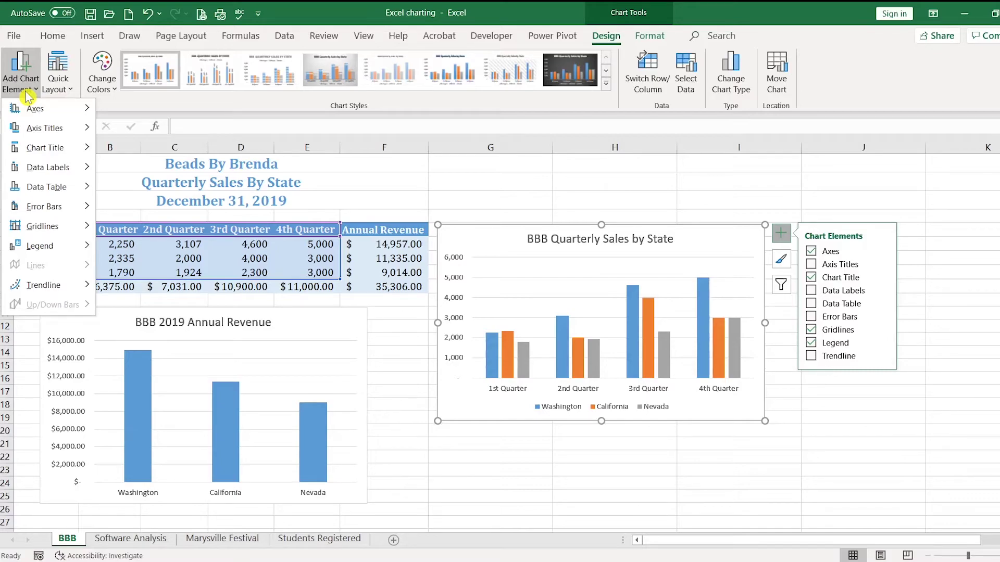
{"action": "mouse_move", "coordinate": [30, 167]}
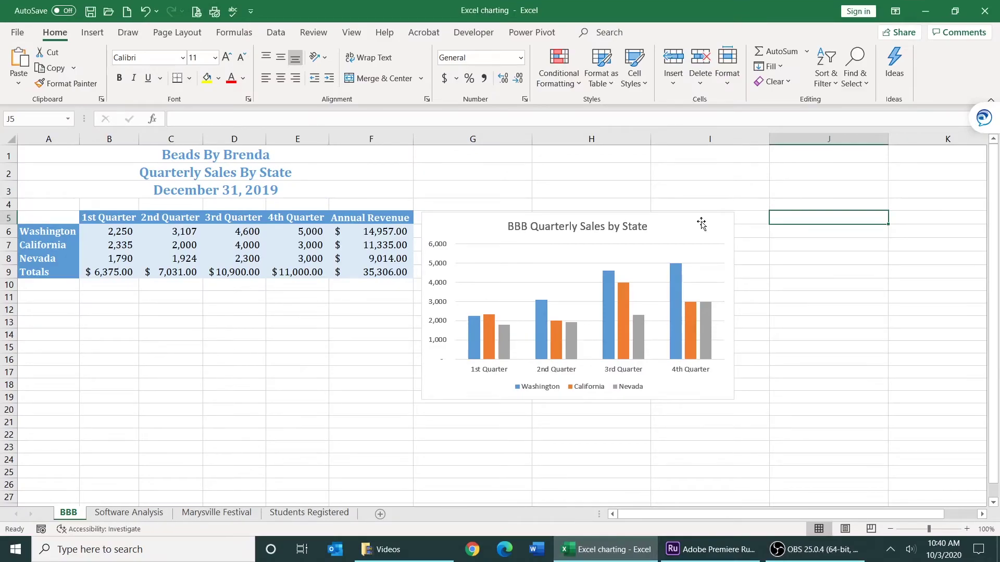
Step: Select the quarterly sales chart's Horizontal (Category) Axis and its Legend in turn by element name, using the chart formatting tools
{"action": "left_click", "coordinate": [700, 224]}
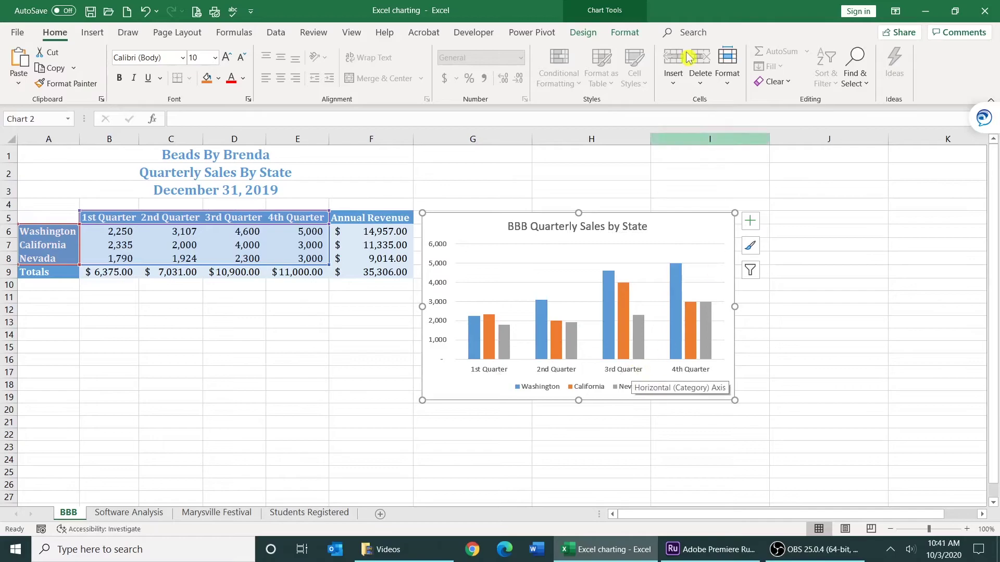
{"action": "left_click", "coordinate": [616, 16]}
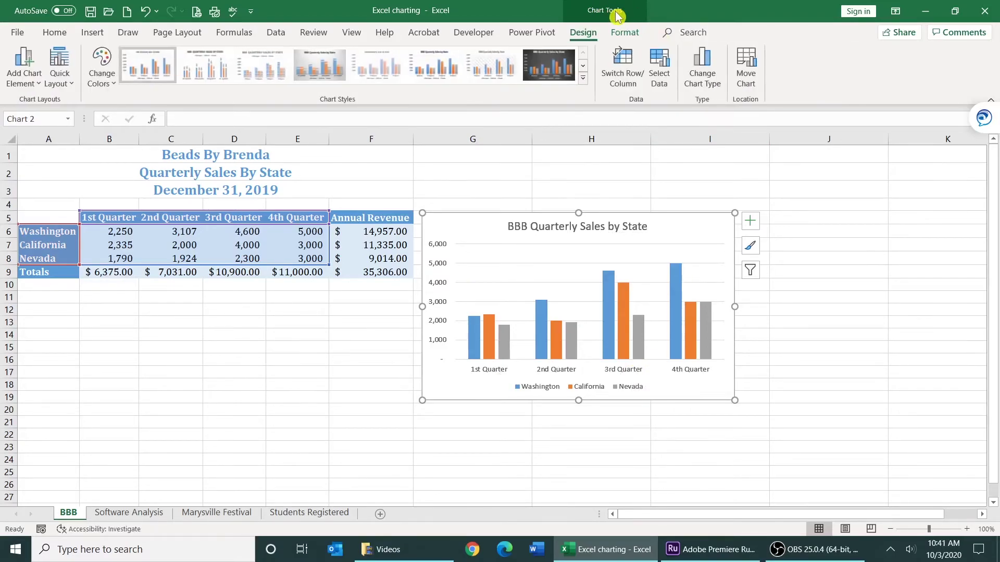
{"action": "left_click", "coordinate": [623, 33]}
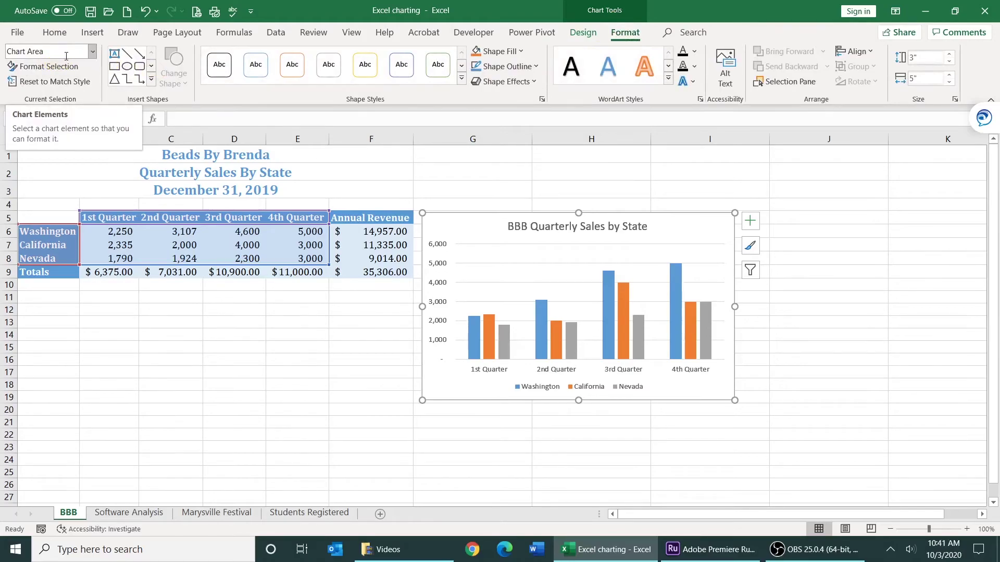
{"action": "left_click", "coordinate": [92, 52]}
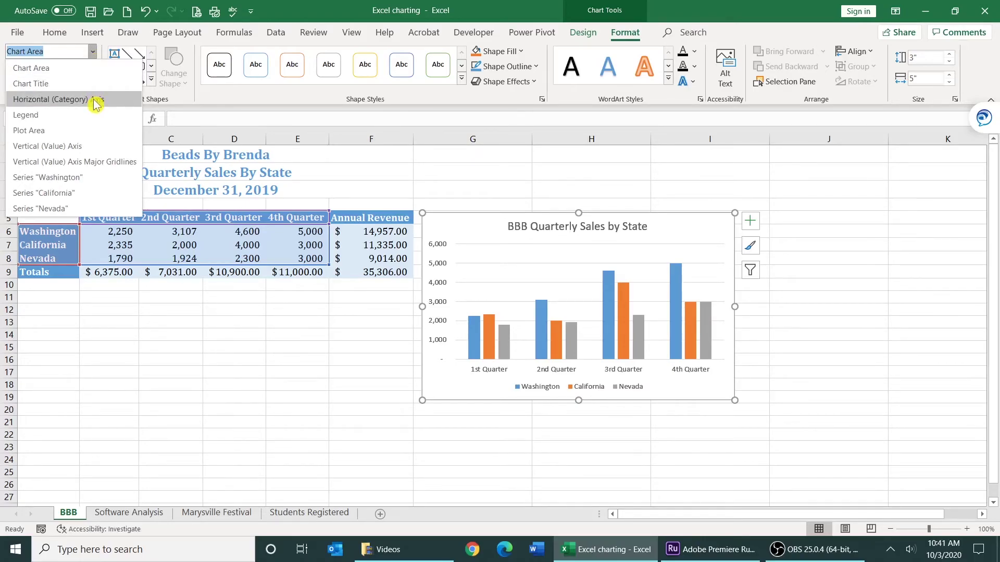
{"action": "left_click", "coordinate": [115, 107]}
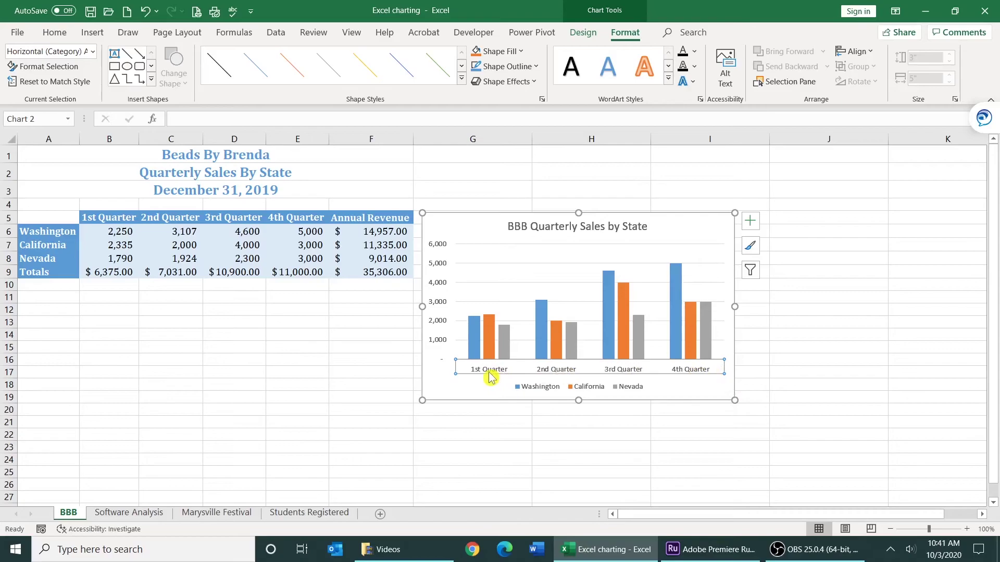
{"action": "left_click", "coordinate": [93, 51]}
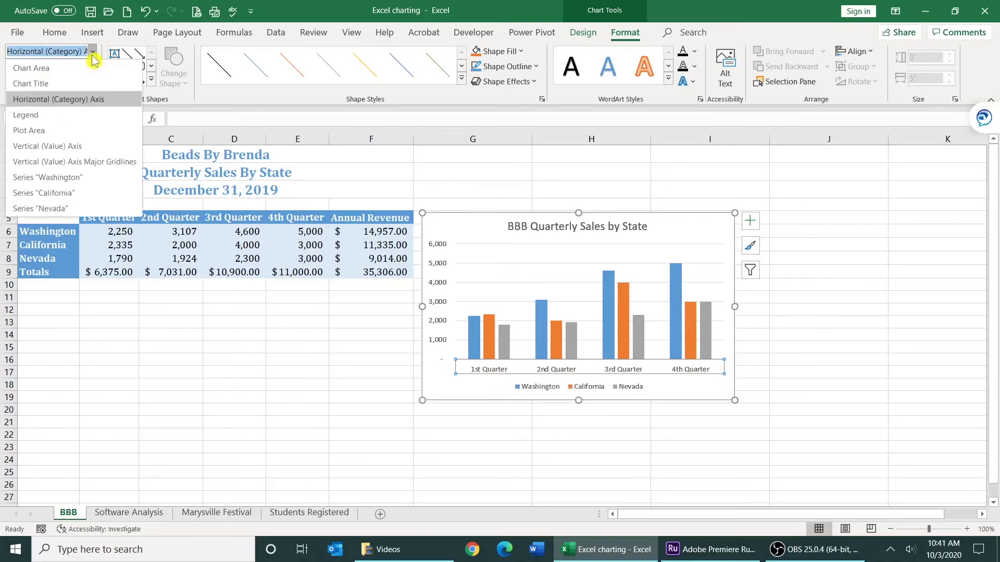
{"action": "left_click", "coordinate": [87, 115]}
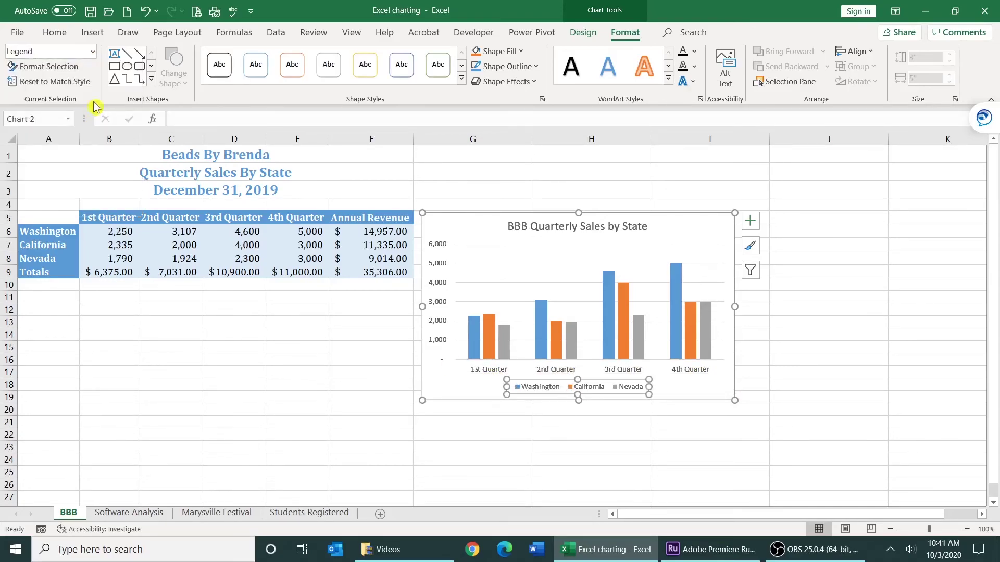
Step: Select the chart's Vertical (Value) Axis Major Gridlines, Vertical (Value) Axis and Plot Area in turn by element name
{"action": "left_click", "coordinate": [93, 51]}
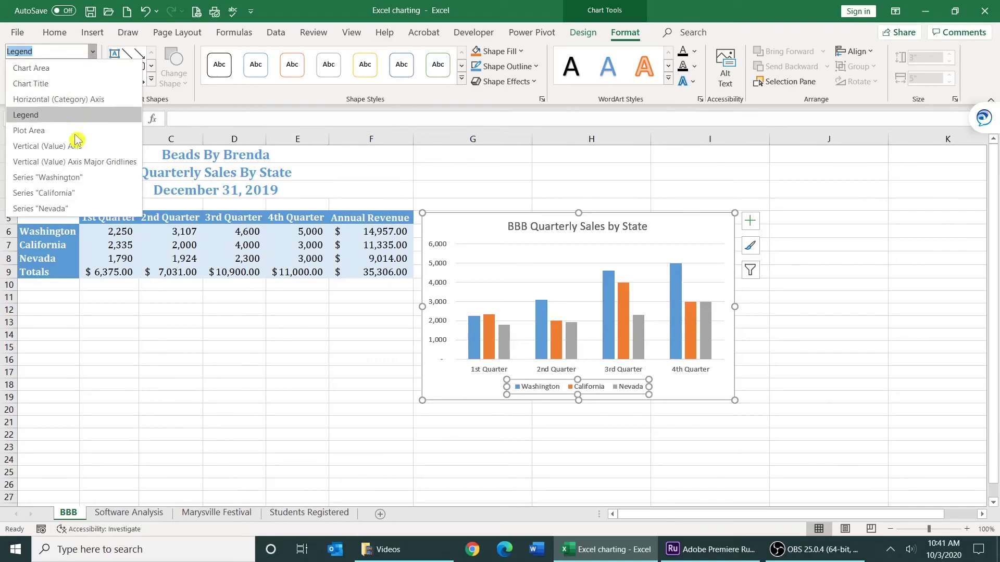
{"action": "left_click", "coordinate": [74, 162]}
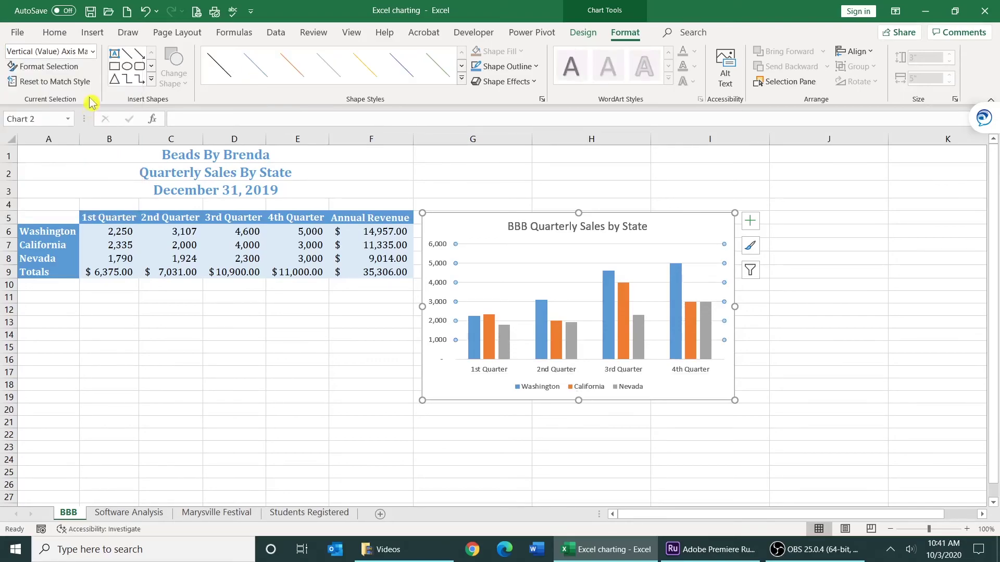
{"action": "left_click", "coordinate": [93, 51]}
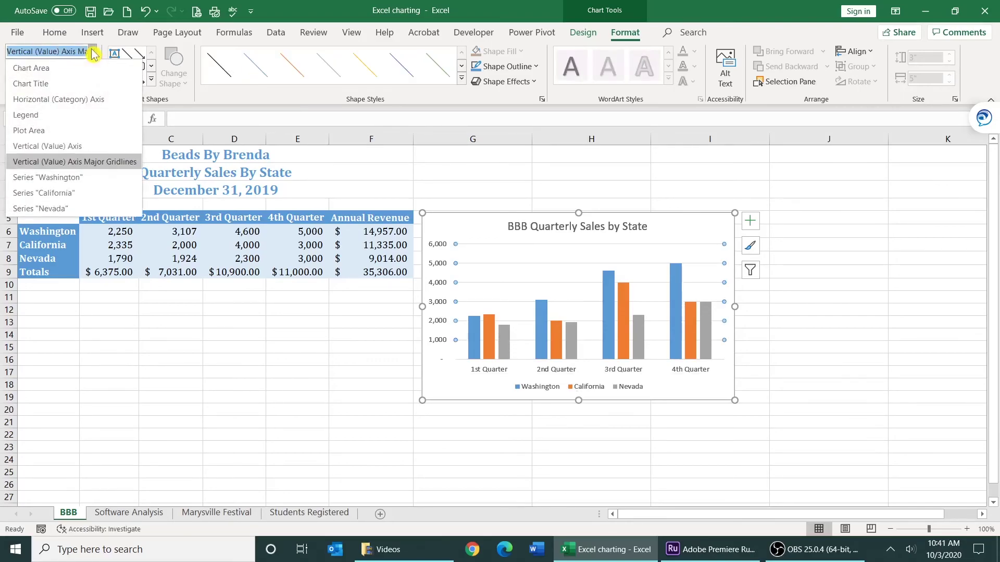
{"action": "left_click", "coordinate": [68, 147]}
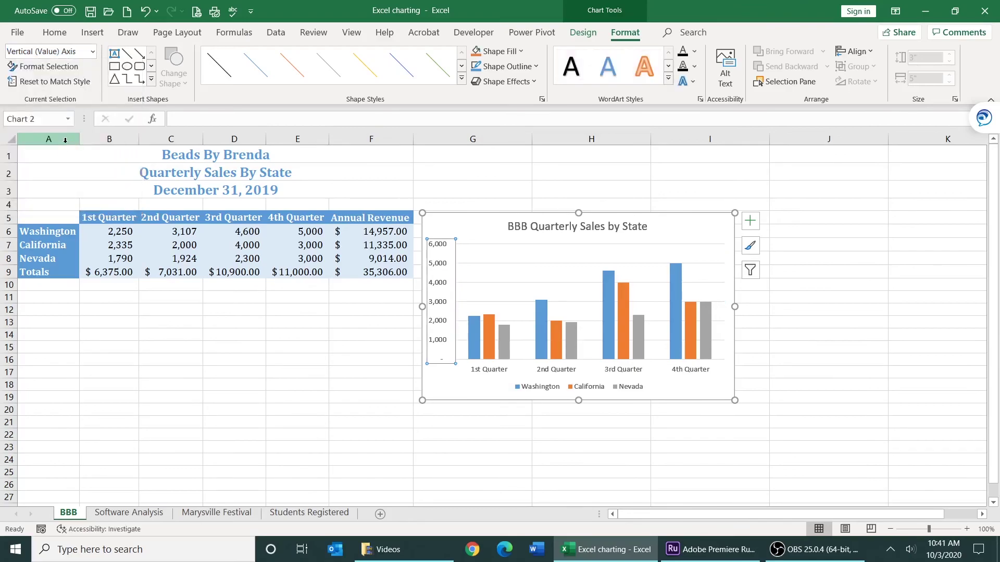
{"action": "left_click", "coordinate": [93, 51]}
{"action": "left_click", "coordinate": [61, 133]}
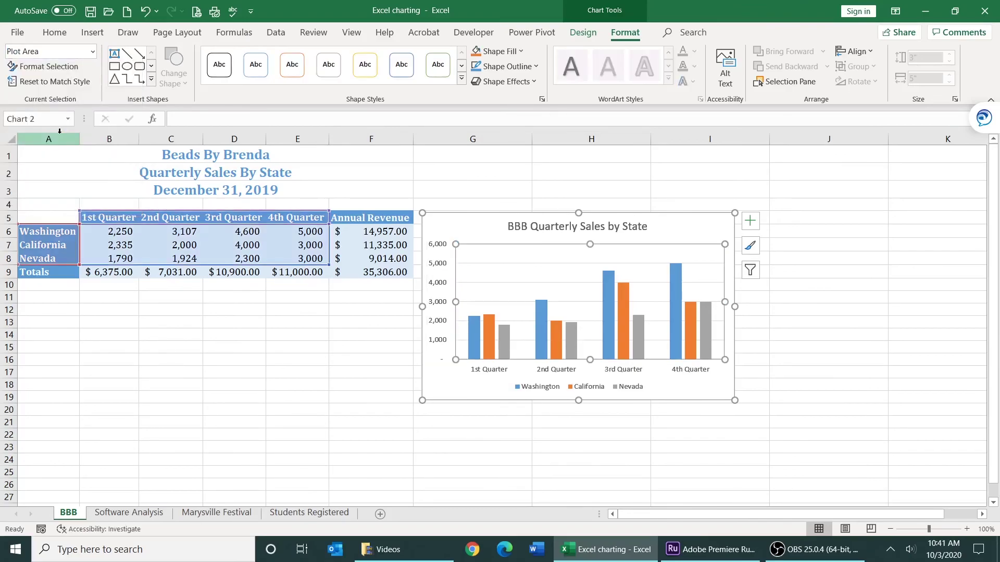